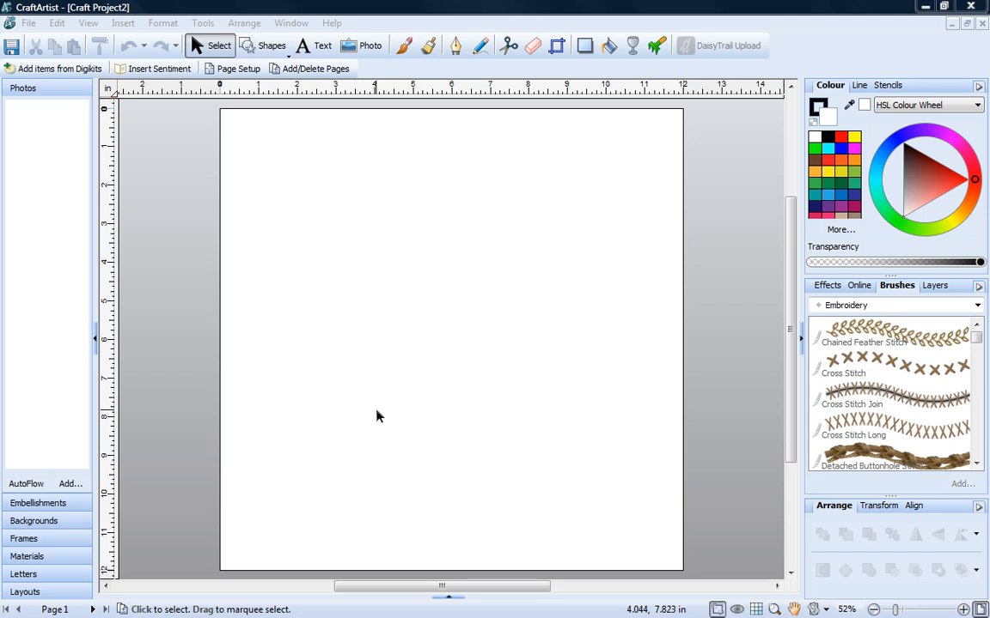
- Place a small Quick Frame near the page's upper-left corner and draw a larger one about 4.4 in wide beside it
left_click(270, 48)
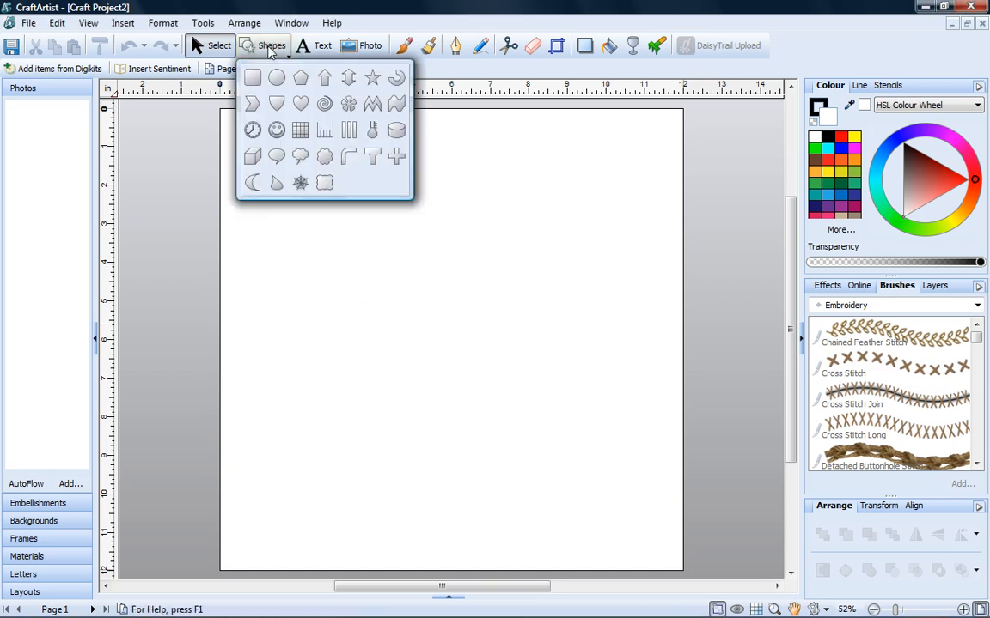
left_click(323, 181)
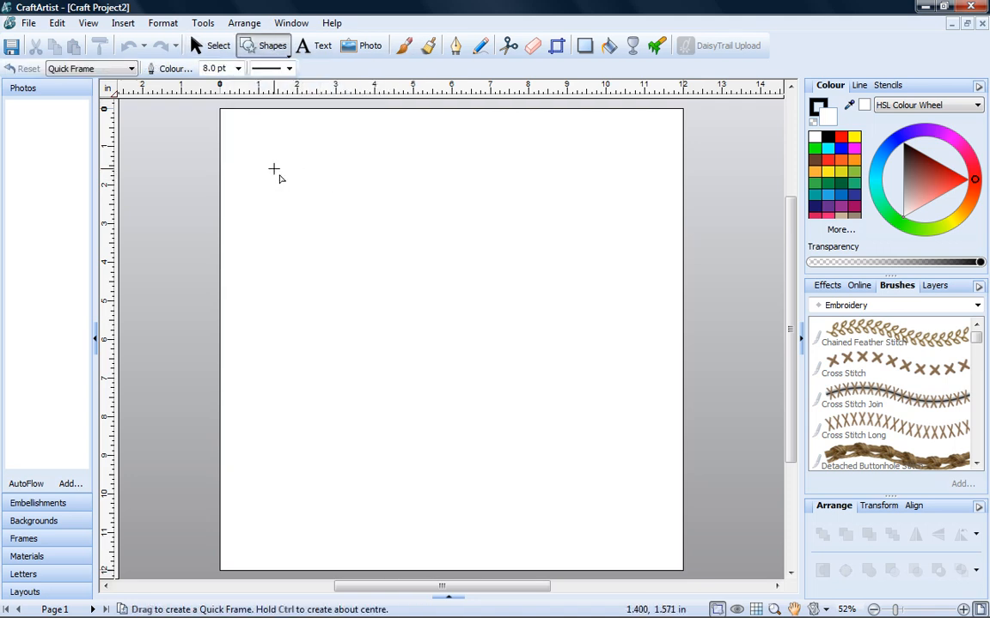
left_click(273, 169)
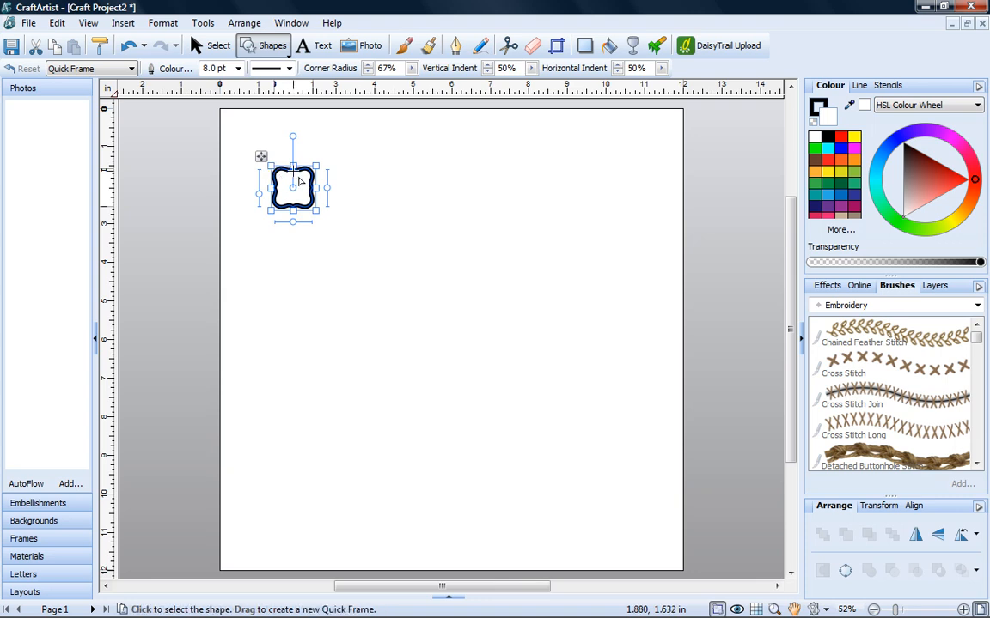
left_click_drag(399, 169, 580, 347)
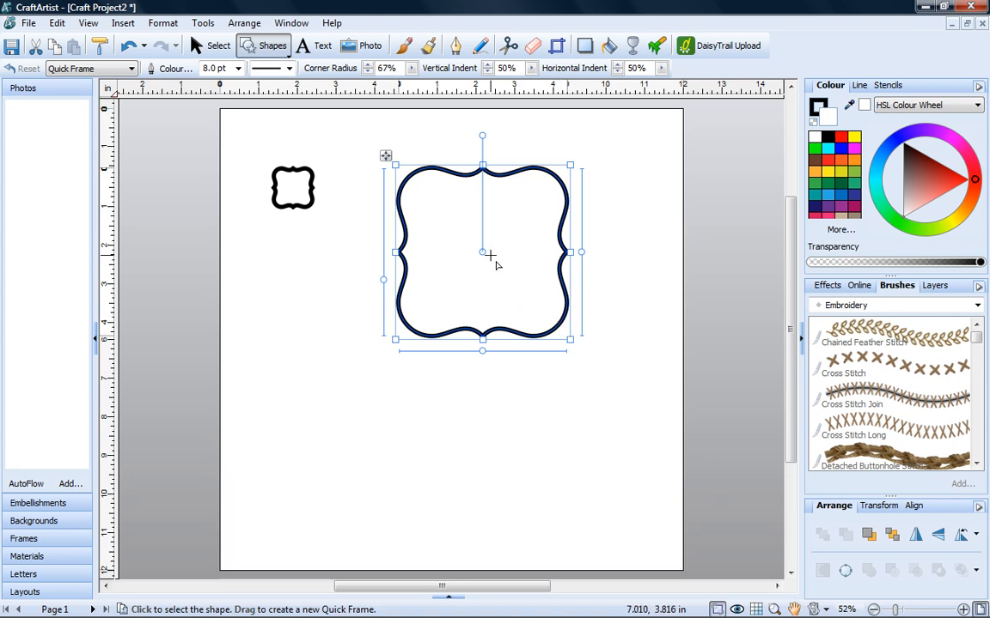
- Recolour the large frame's outline bright blue
scroll(490, 255, "up", 1)
scroll(490, 255, "up", 2)
scroll(530, 284, "up", 2)
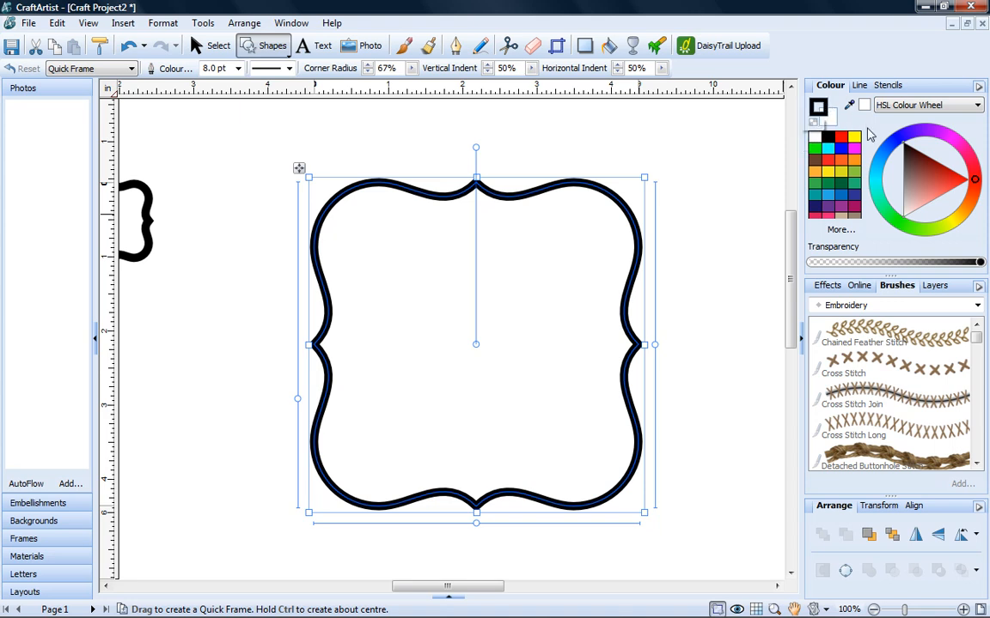
mouse_move(899, 144)
left_mouse_down()
mouse_move(876, 154)
mouse_move(876, 194)
mouse_move(891, 189)
mouse_move(886, 165)
left_mouse_up()
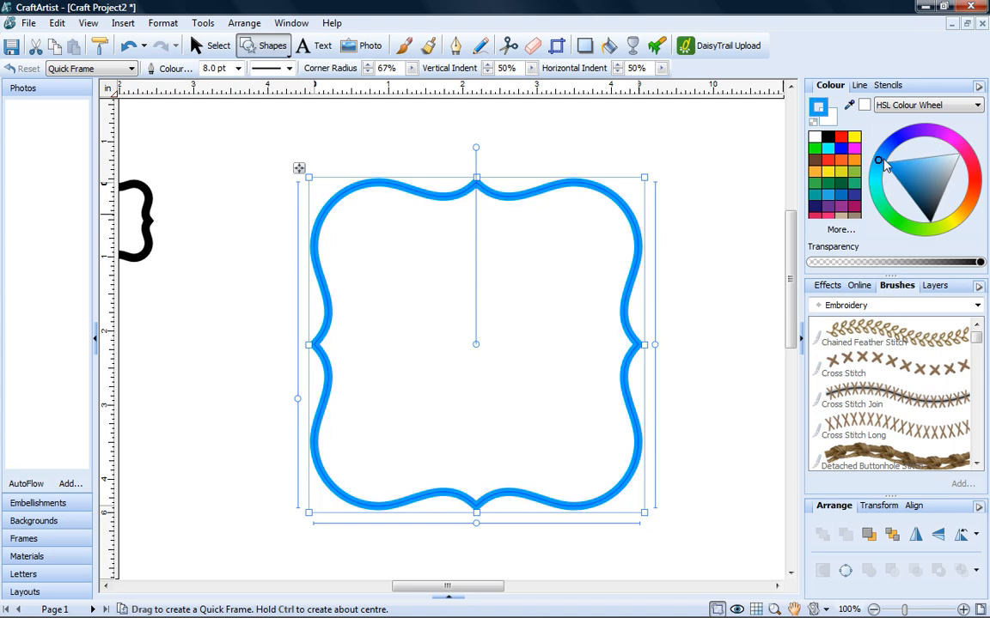
- Try the dashed, double and calligraphic line styles on the large frame's outline
left_click(859, 86)
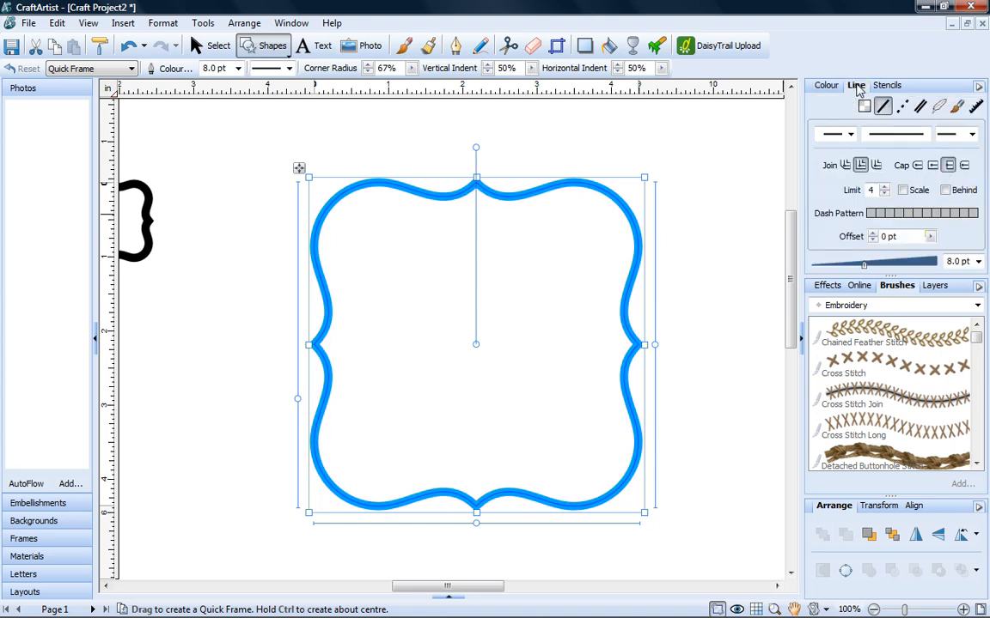
left_click(901, 106)
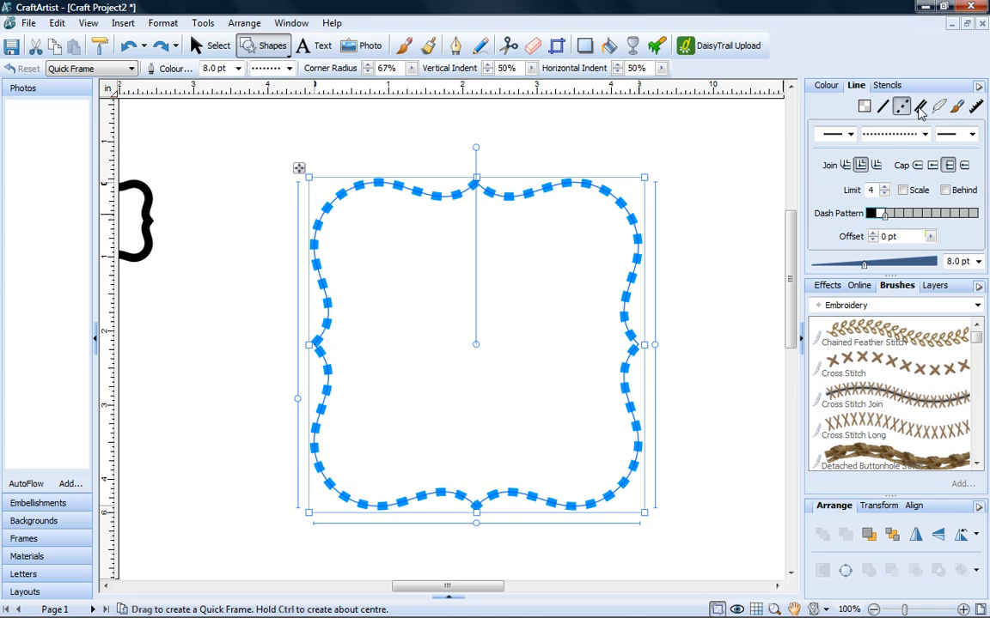
left_click(919, 107)
left_click(938, 107)
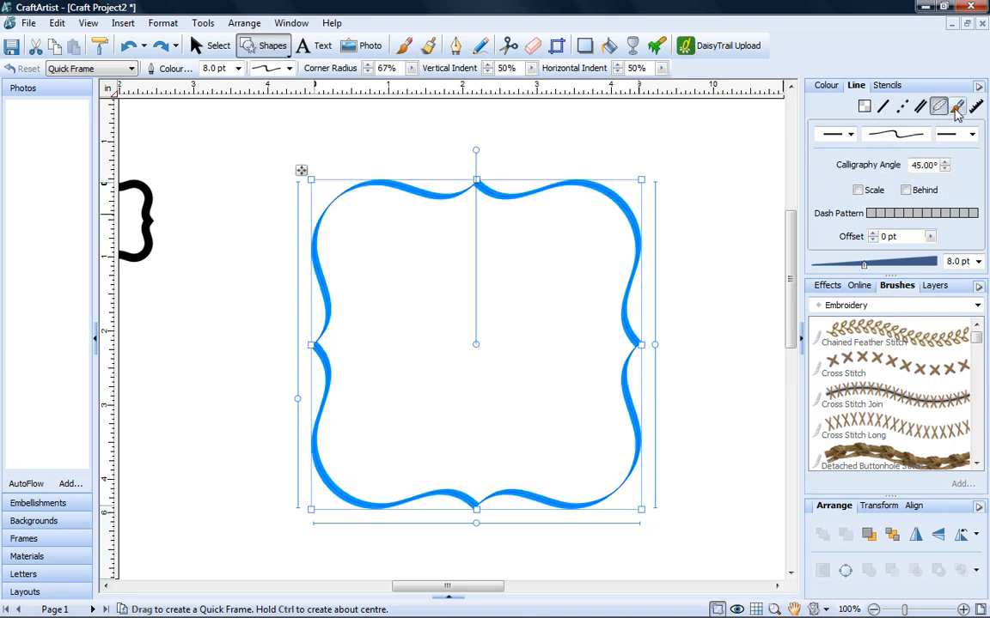
- Apply the Chained Feather Stitch embroidery brush to the large frame's outline and set its width to 11 pt
left_click(957, 106)
left_click(895, 335)
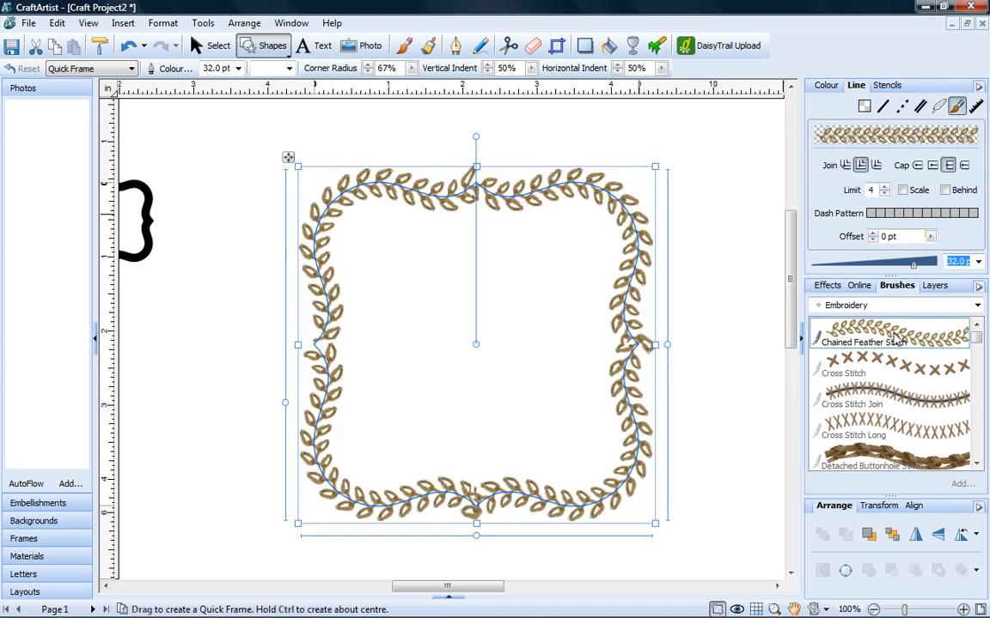
left_click_drag(892, 270, 850, 273)
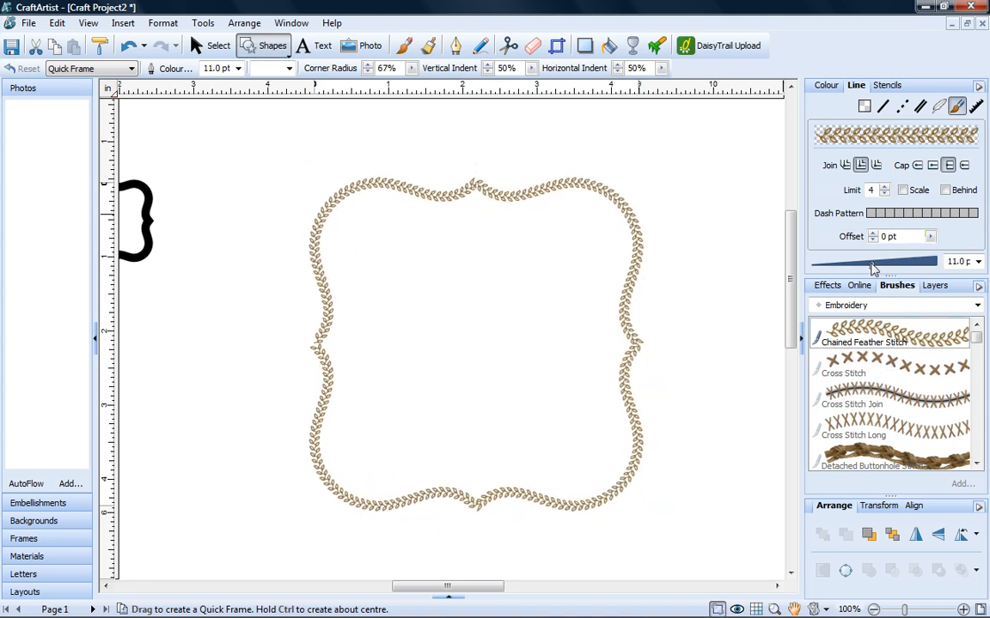
left_click(855, 378)
left_click(859, 333)
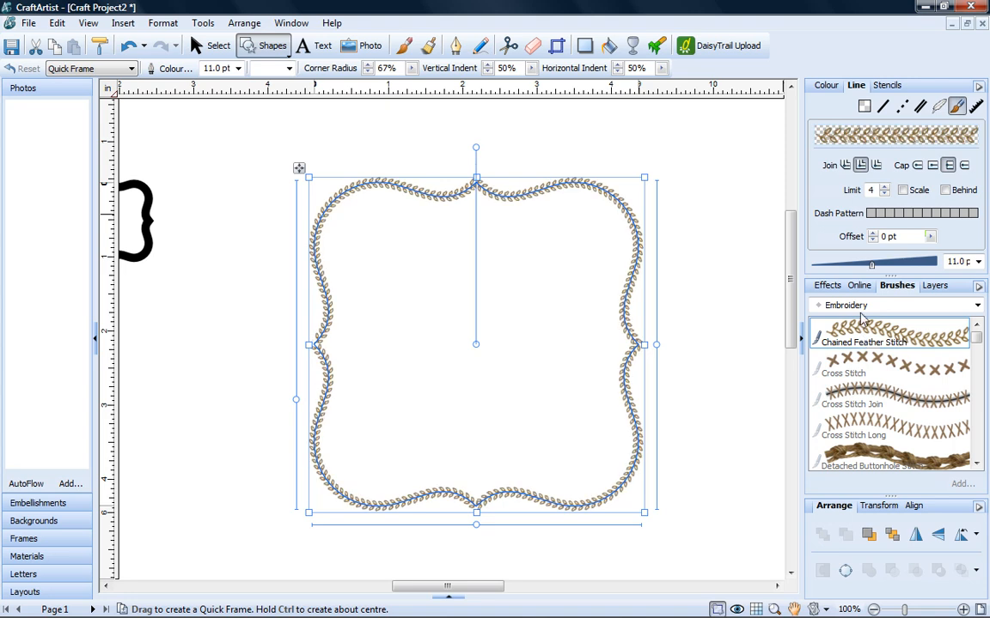
- Switch the large frame's outline back to a solid line and colour it bright blue
left_click(882, 107)
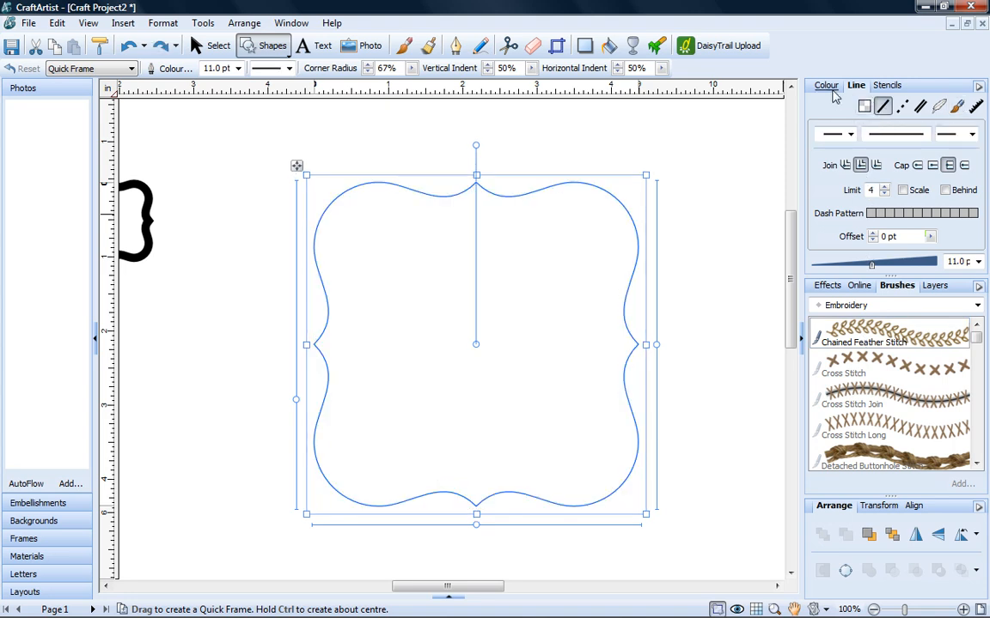
left_click(828, 87)
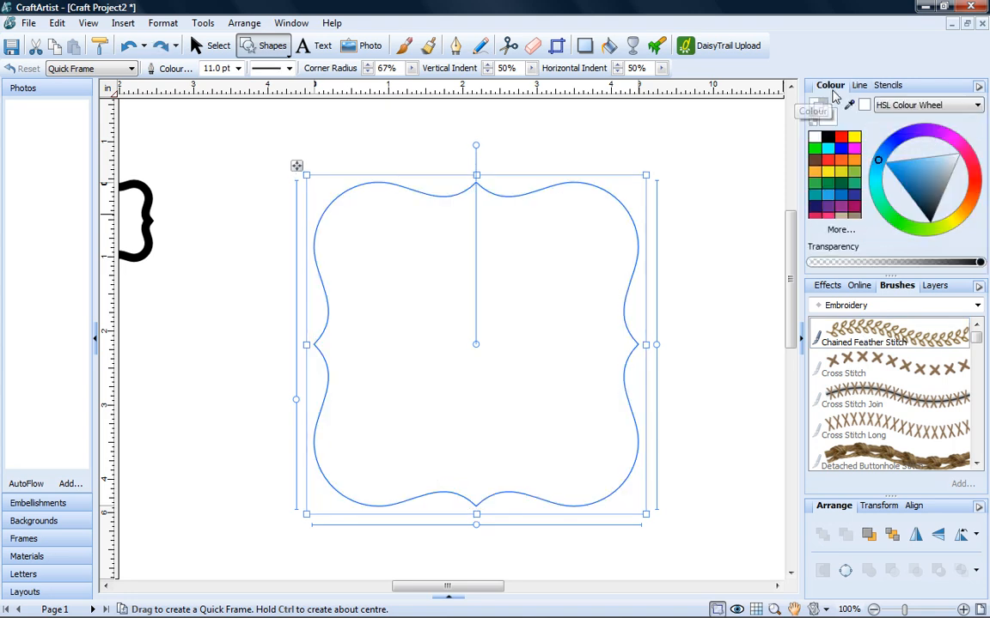
left_click(884, 166)
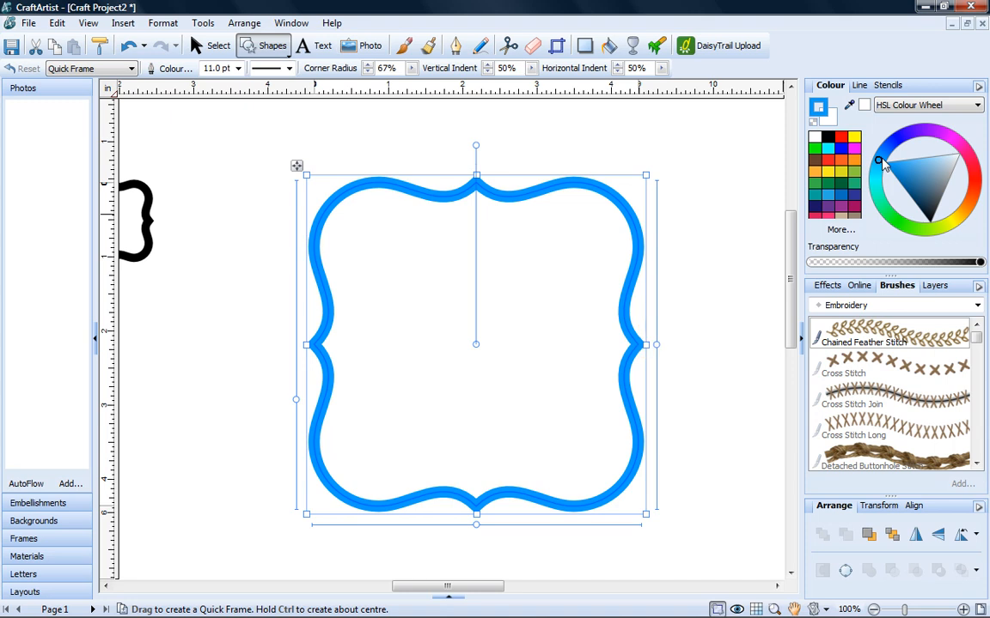
- Reshape the large frame to a 46% horizontal indent, 57% vertical indent and 66% corner radius
mouse_move(658, 348)
left_mouse_down()
mouse_move(656, 426)
mouse_move(658, 266)
mouse_move(663, 337)
left_mouse_up()
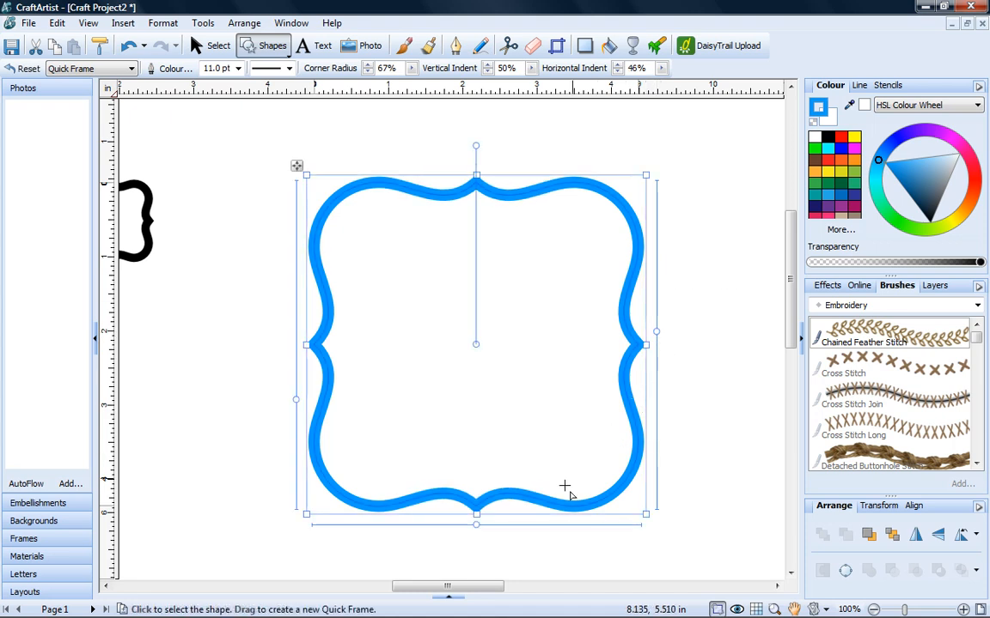
left_click_drag(475, 527, 497, 527)
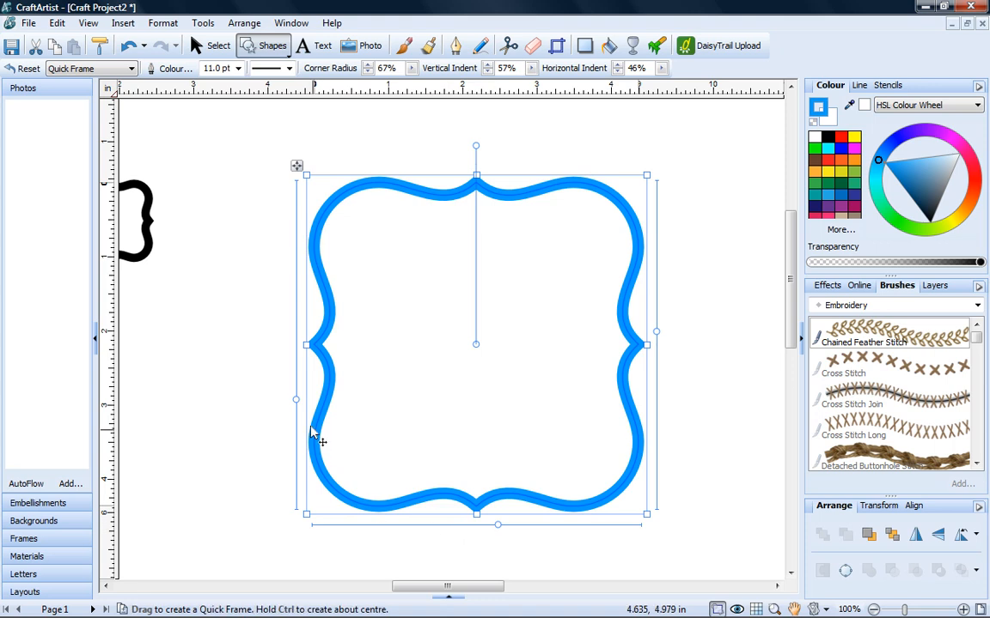
mouse_move(296, 399)
left_mouse_down()
mouse_move(298, 379)
mouse_move(296, 400)
left_mouse_up()
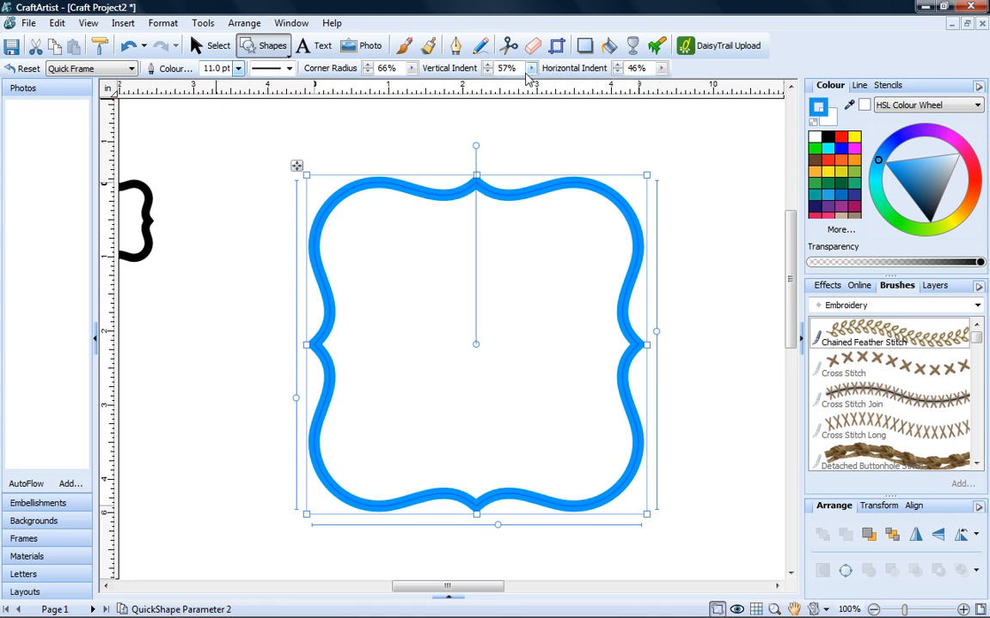
- Change the large shape to a Quick Polygon, then a Quick Heart, and back to a Quick Frame
left_click(131, 69)
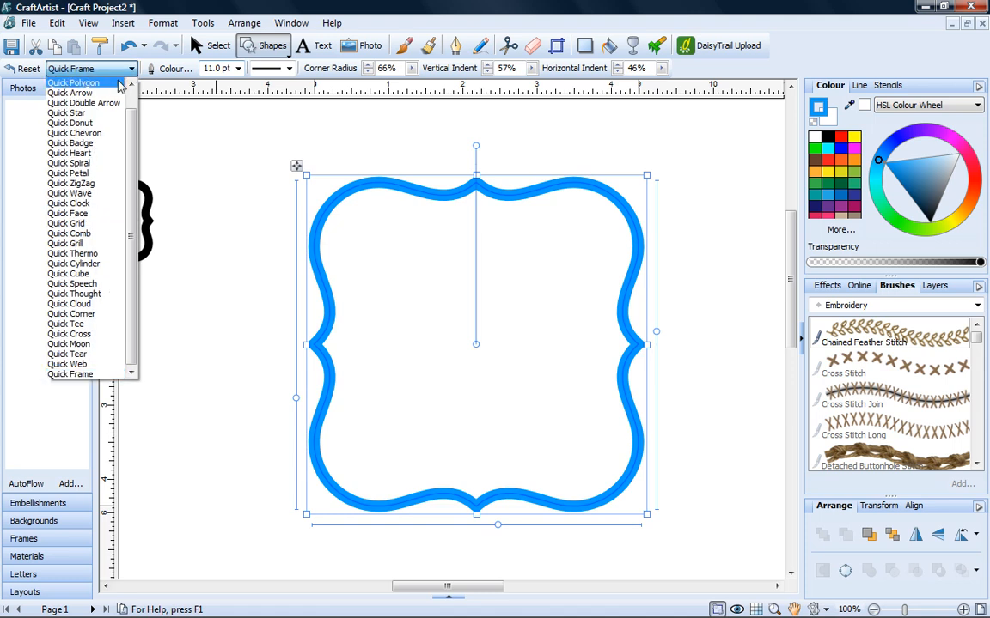
left_click(113, 83)
left_click(107, 69)
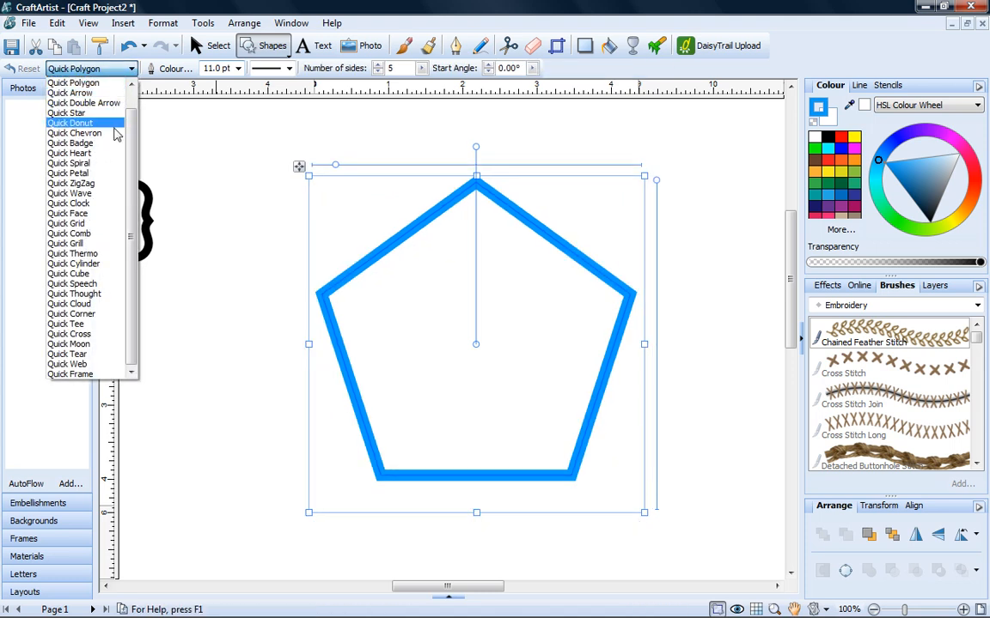
left_click(113, 152)
left_click(107, 69)
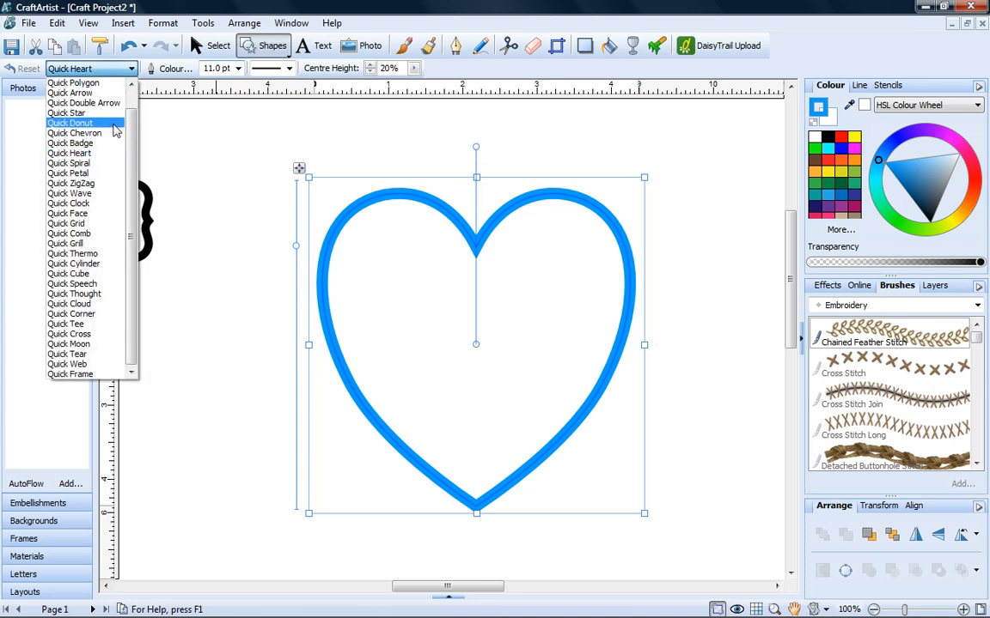
left_click(92, 375)
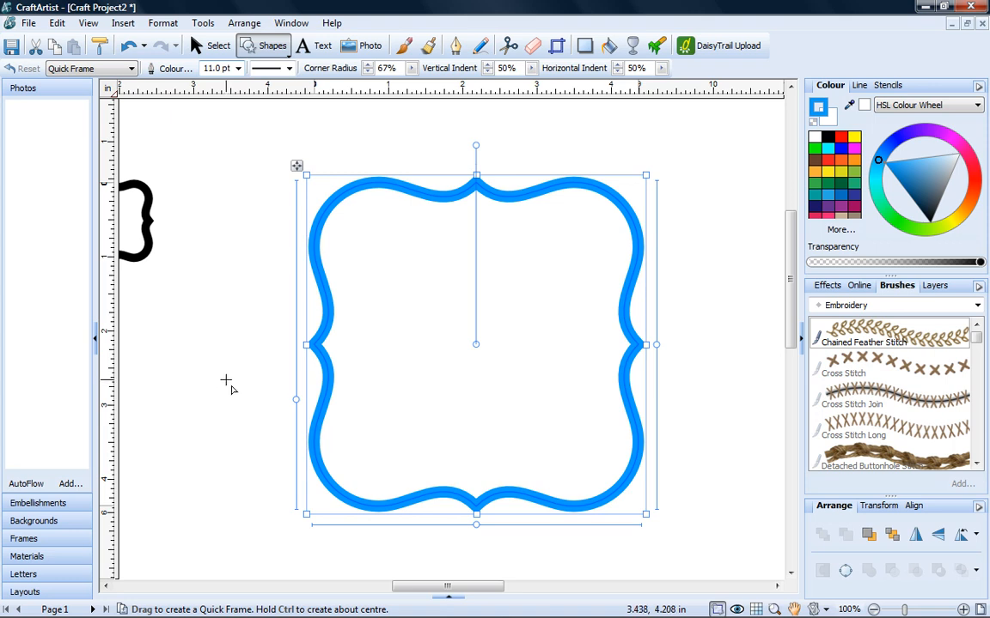
- Convert the large frame to curves and open its points for editing
left_click(208, 50)
left_click(208, 24)
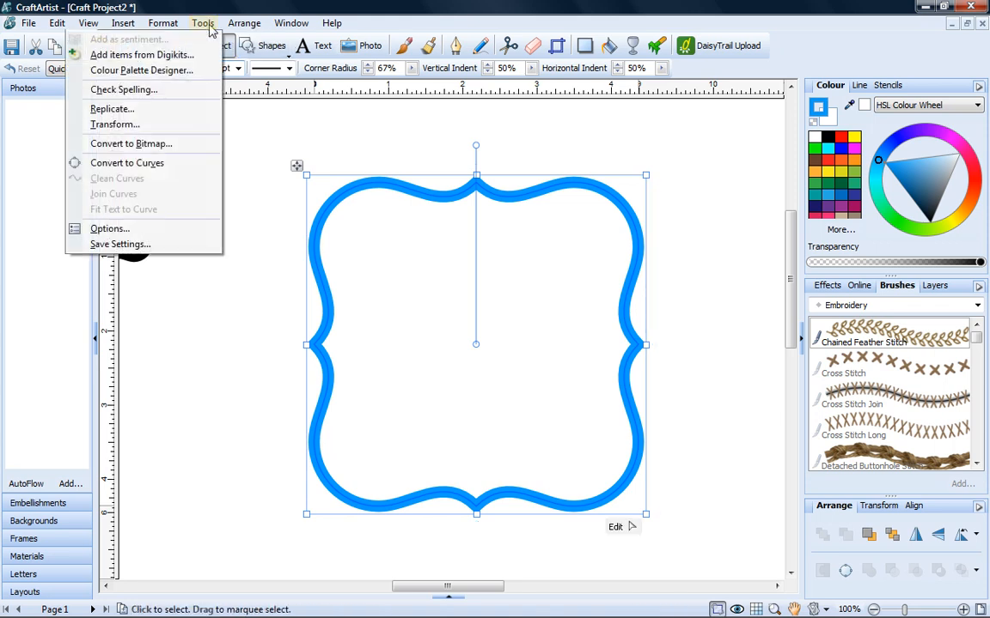
left_click(193, 171)
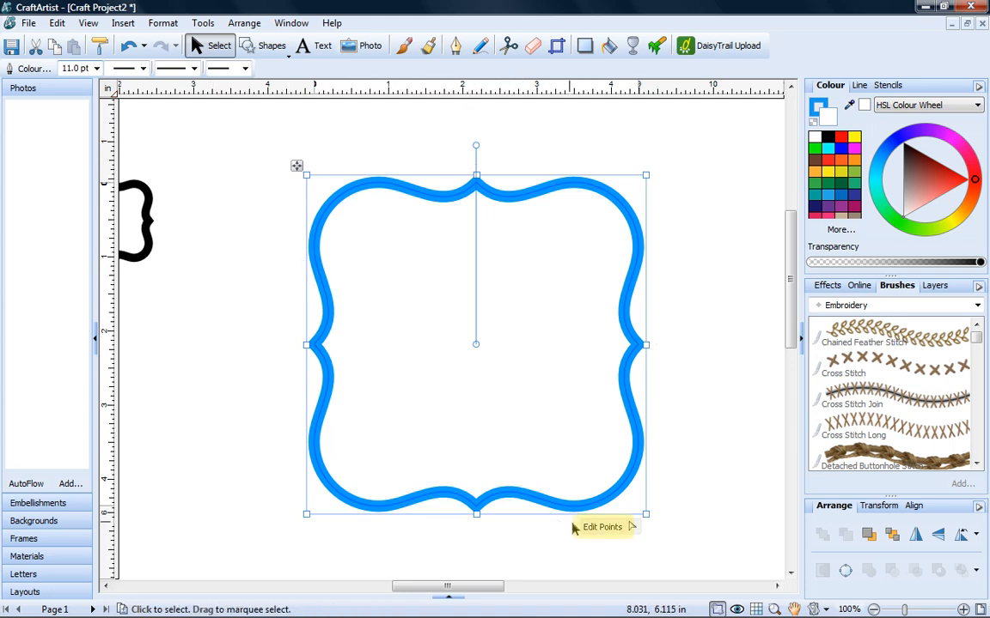
left_click(601, 528)
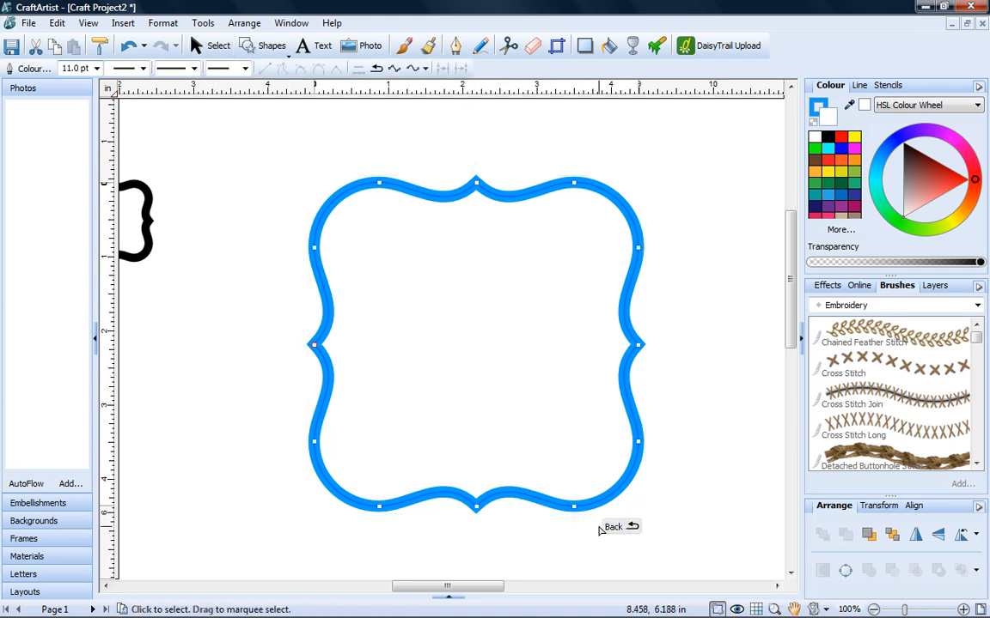
- Move the lower and upper corner points on the frame's right side outward and delete the upper one
left_click(637, 441)
left_click_drag(637, 442, 647, 442)
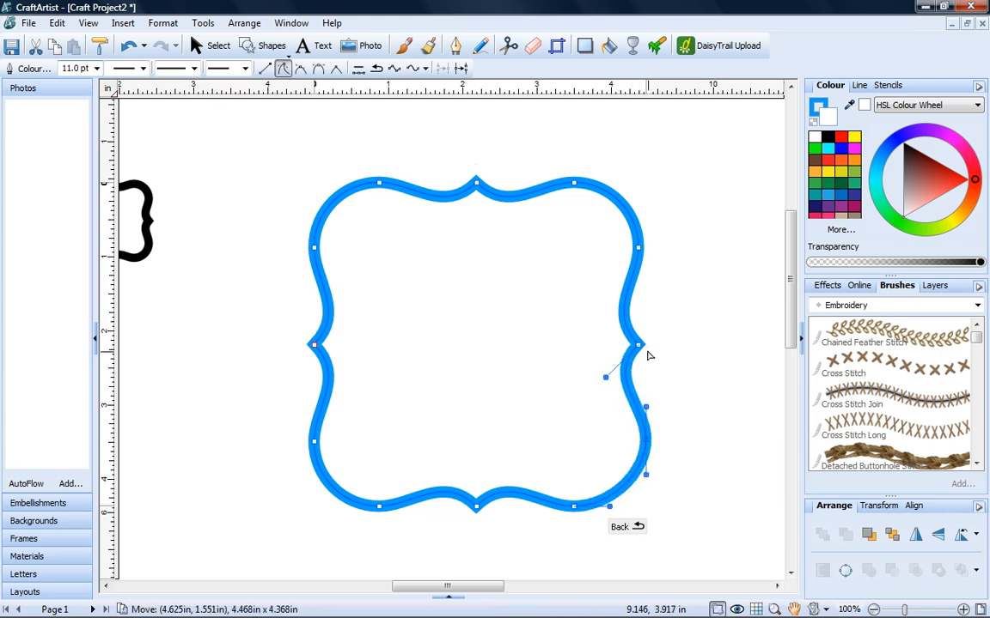
mouse_move(641, 346)
left_mouse_down()
mouse_move(660, 348)
mouse_move(640, 345)
left_mouse_up()
left_click_drag(638, 248, 667, 247)
key("Delete")
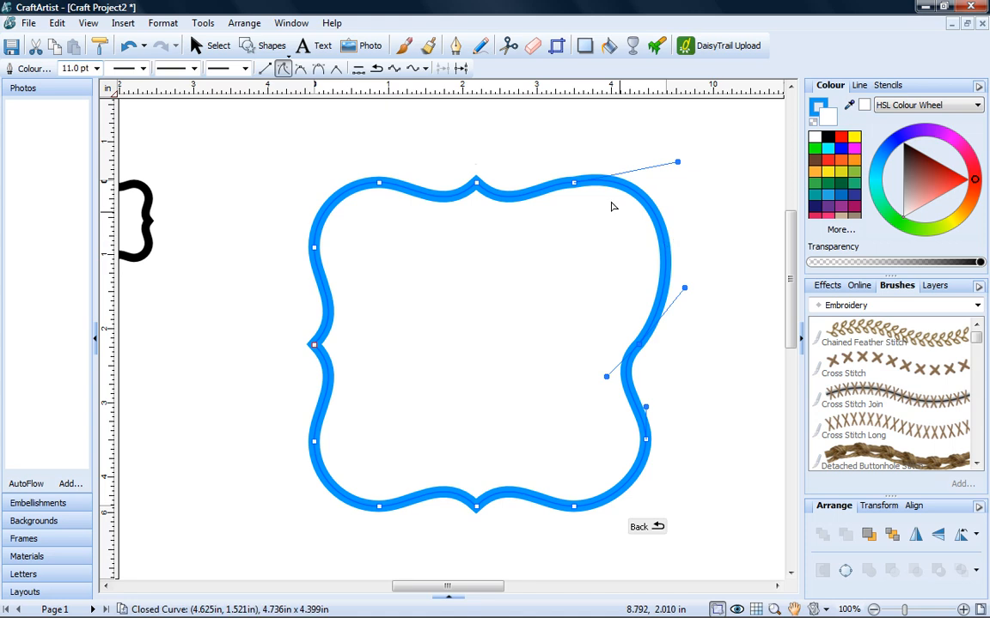
- Redraw the two segments on either side of the frame's top-centre point freehand with the Pencil tool
left_click(480, 45)
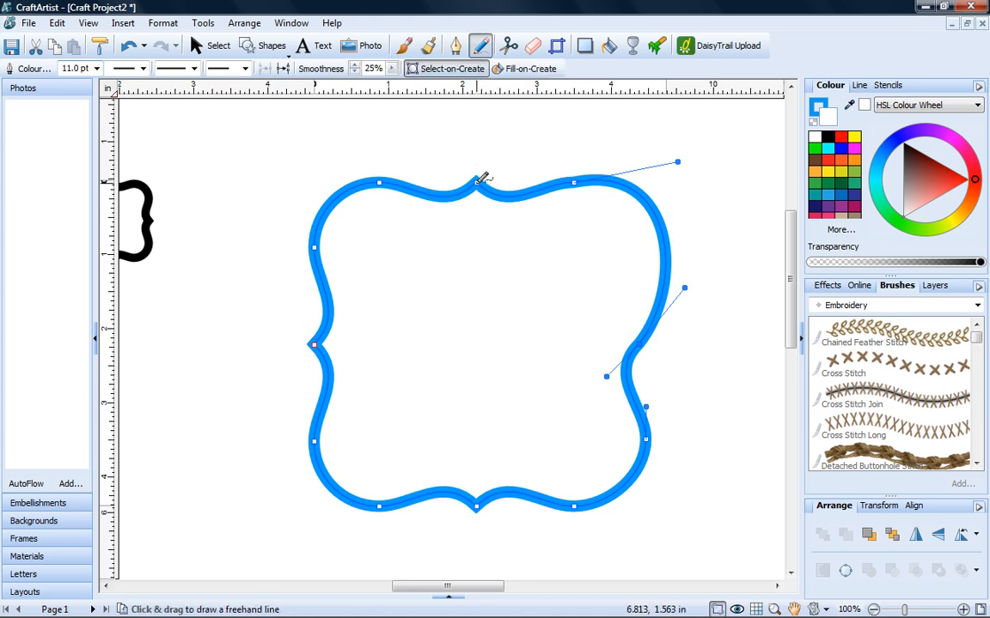
mouse_move(478, 181)
left_mouse_down()
mouse_move(550, 166)
mouse_move(576, 181)
left_mouse_up()
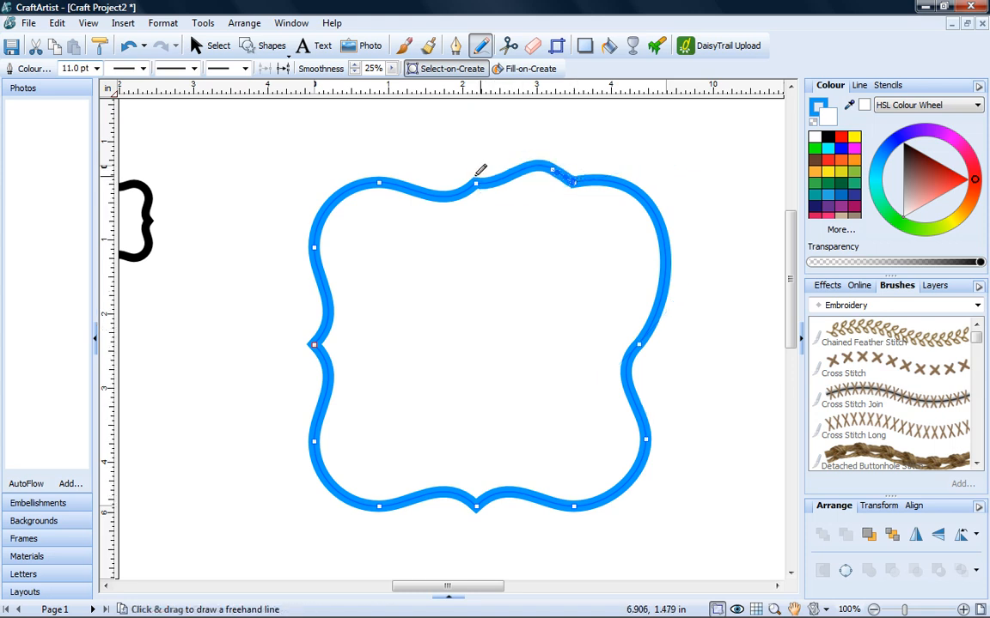
mouse_move(477, 181)
left_mouse_down()
mouse_move(442, 171)
mouse_move(387, 177)
left_mouse_up()
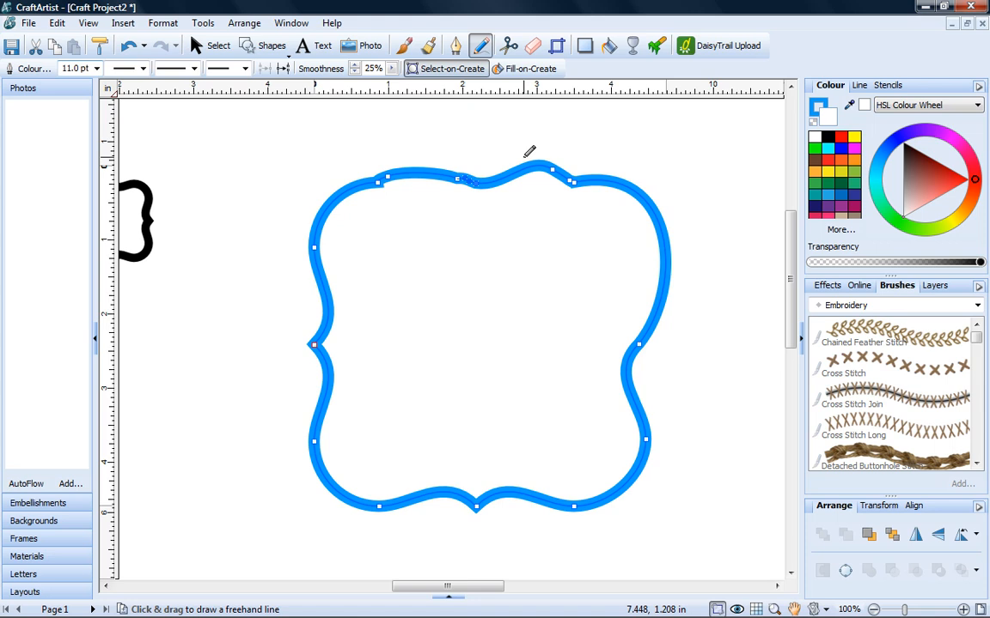
- Convert the frame's bottom-centre point to a smooth corner
left_click(210, 46)
left_click(628, 527)
left_click(475, 507)
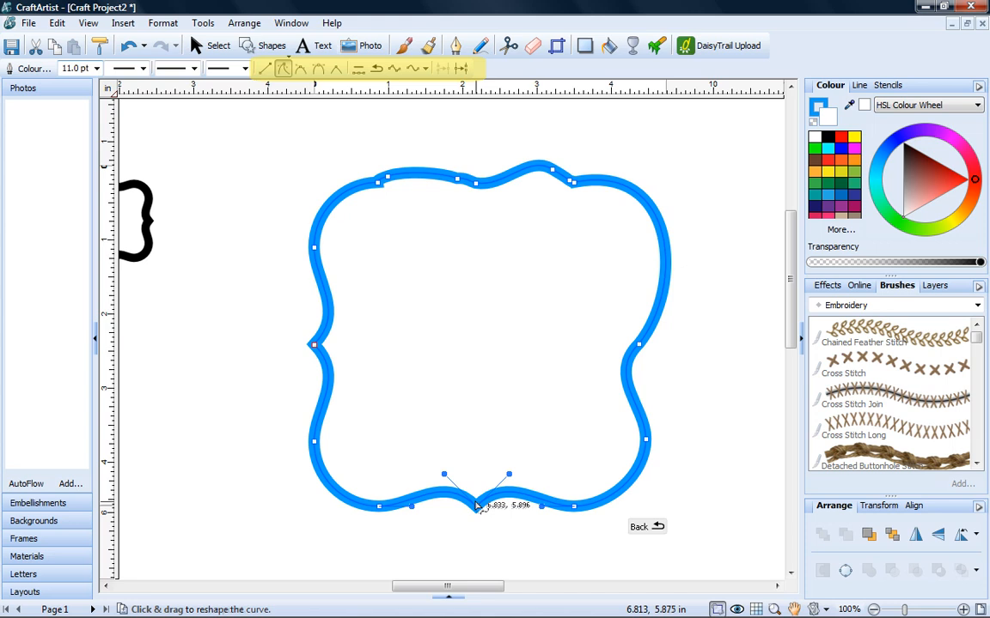
left_click(300, 68)
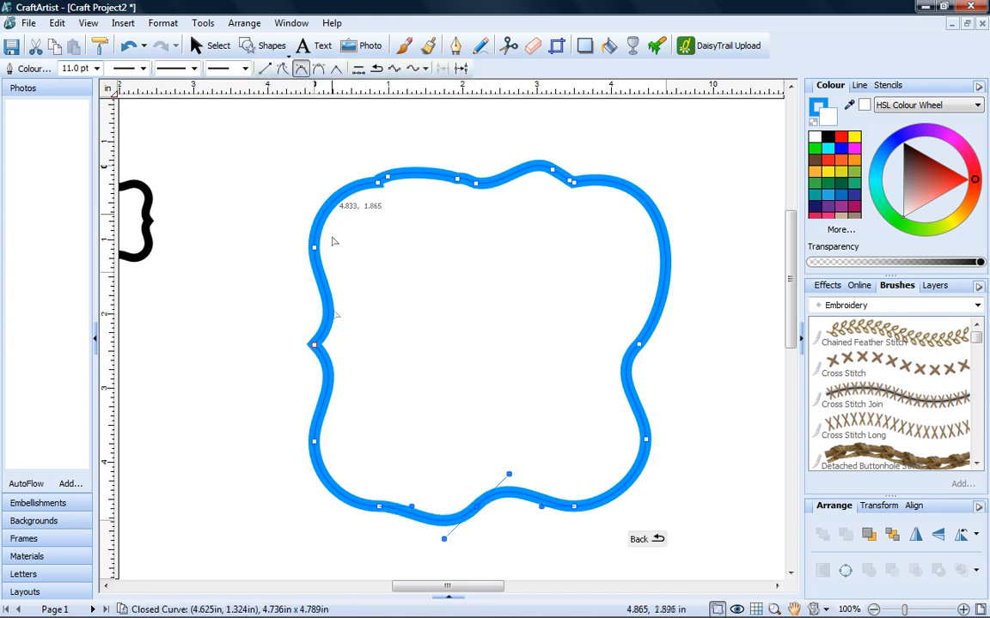
- Straighten the segment above the frame's left-middle point into a line
left_click(315, 344)
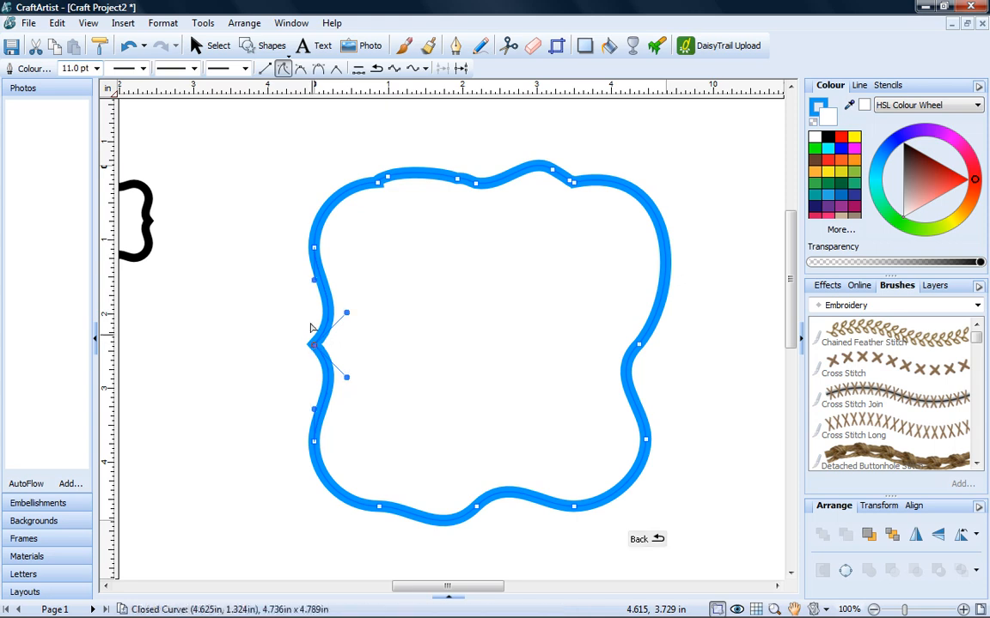
left_click(264, 68)
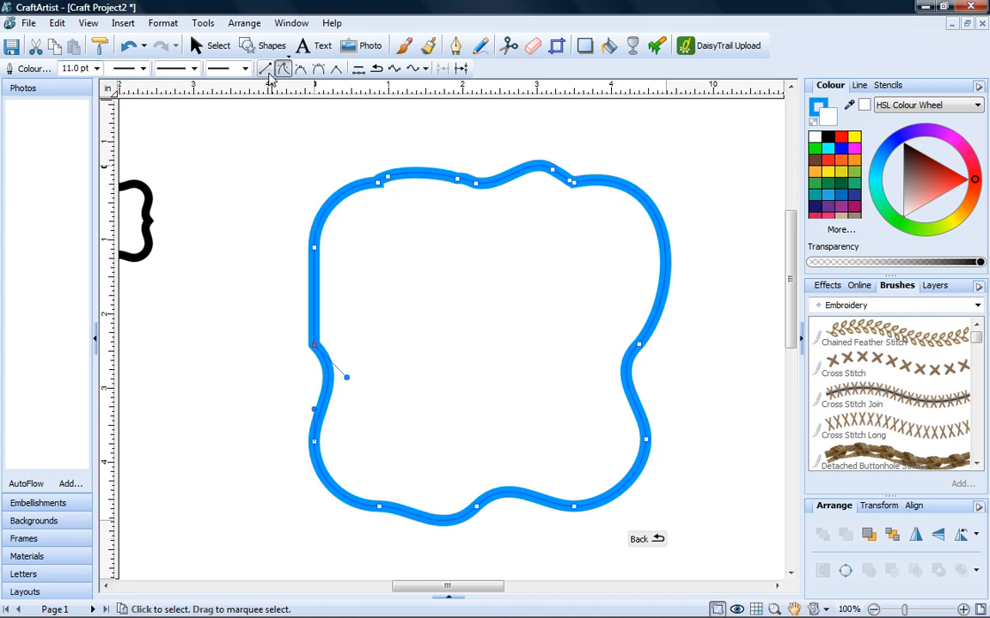
left_click(212, 45)
left_click(627, 540)
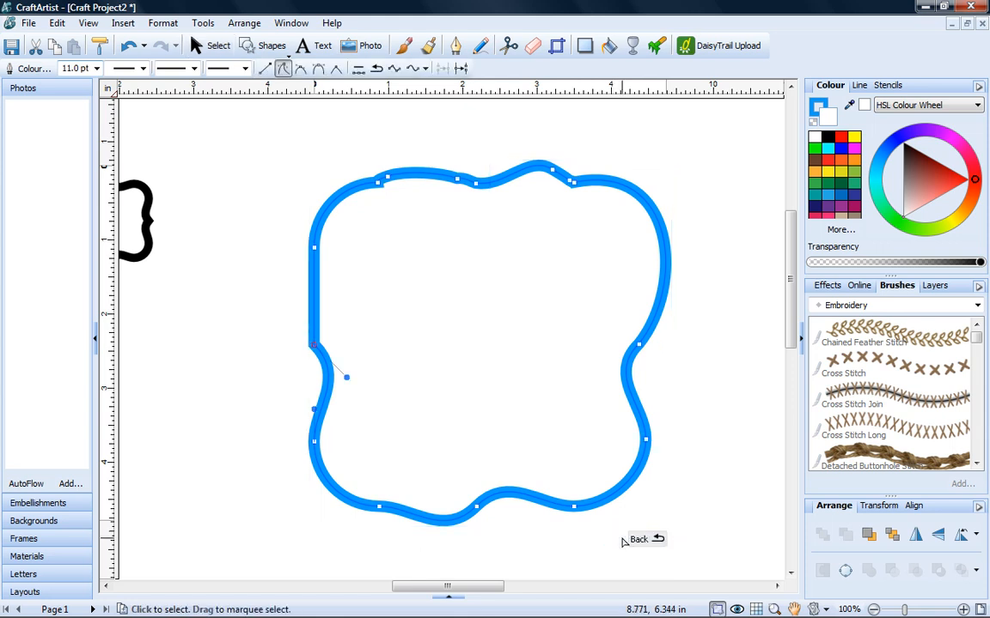
- Break the frame's curve at the lower point on its right side and pull the two loose ends apart
left_click(646, 440)
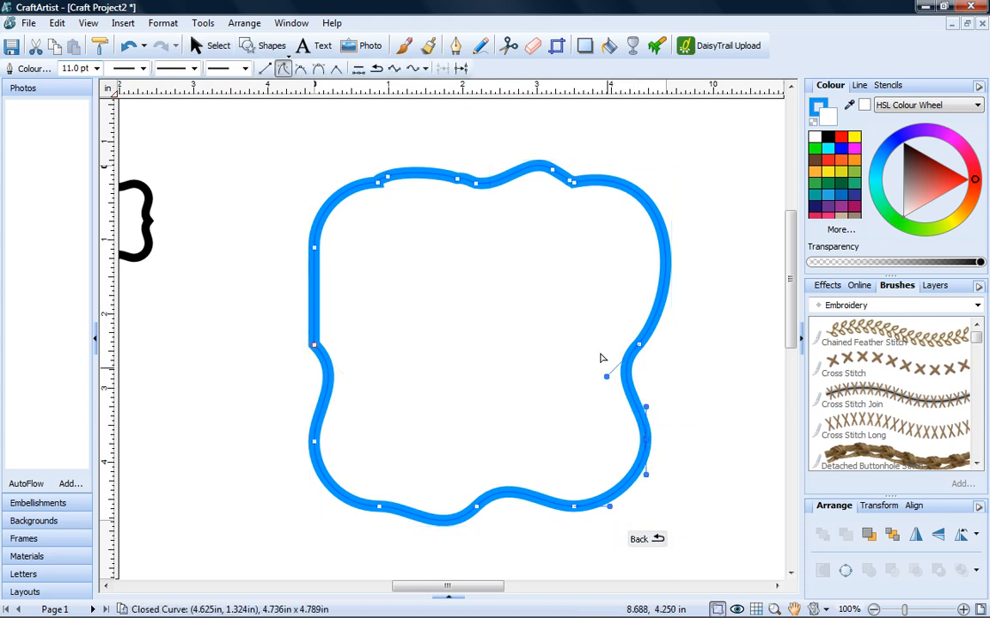
left_click(460, 71)
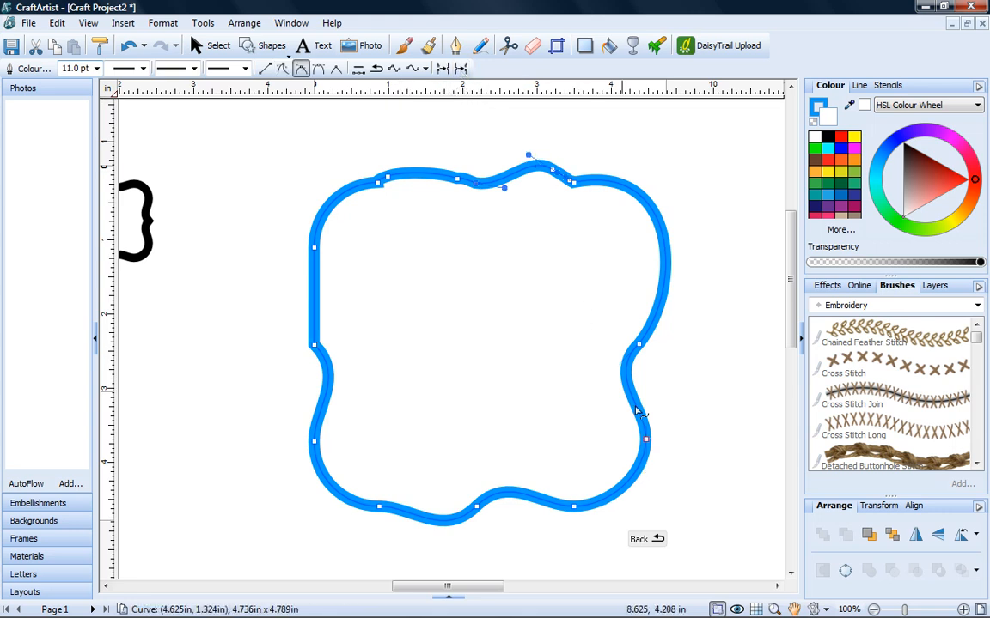
left_click_drag(646, 440, 613, 434)
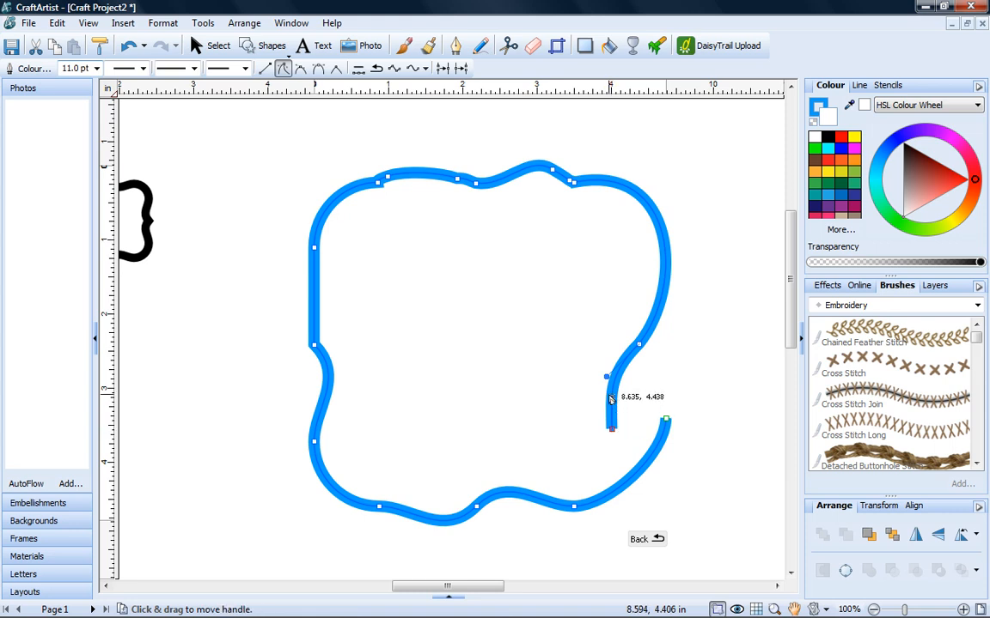
- Bend the two loose ends of the broken curve by moving their end points' handles outward
left_click_drag(614, 399, 583, 408)
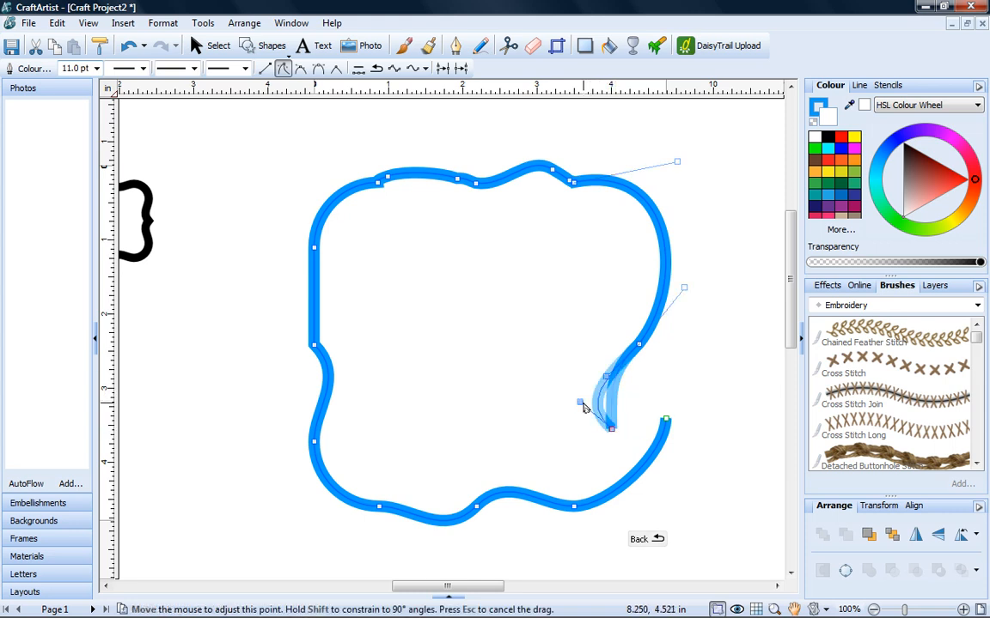
left_click(668, 423)
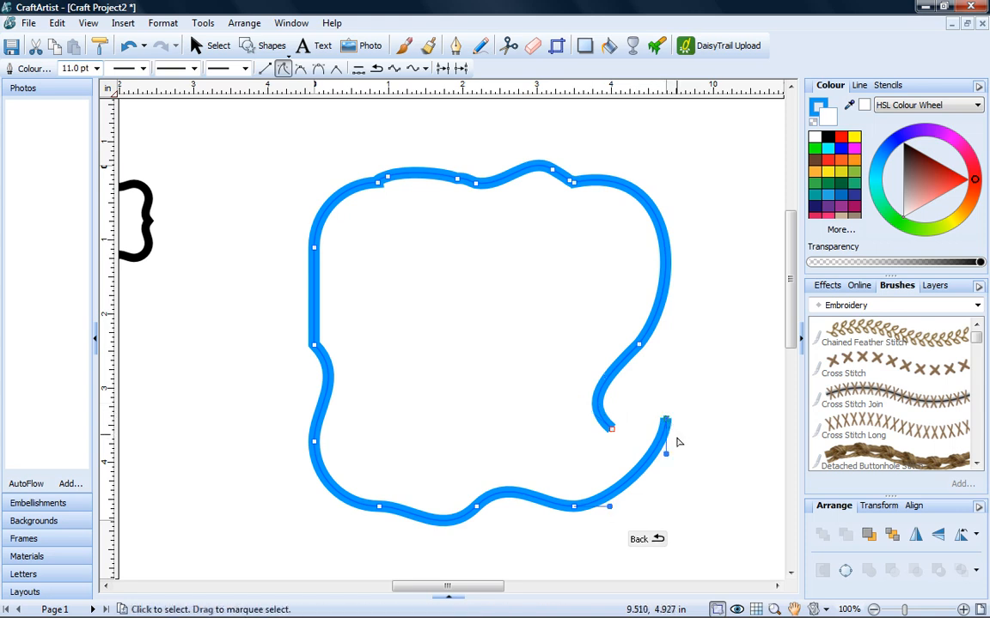
left_click_drag(668, 456, 713, 462)
- Break the curve at the right-middle point above the gap and move the upper section's end away from the detached piece
left_click(638, 343)
left_click(462, 71)
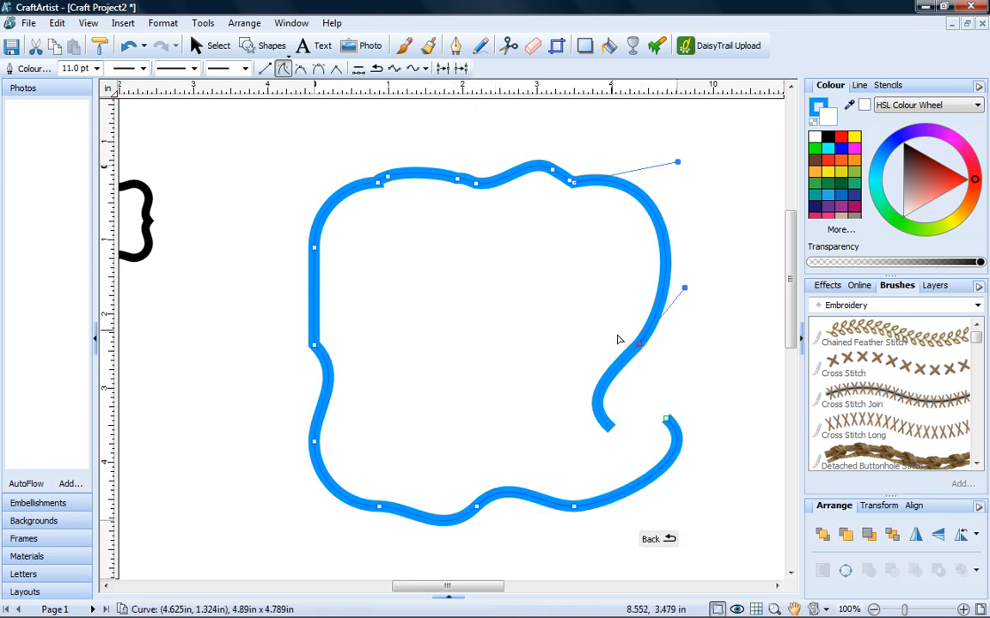
left_click_drag(643, 348, 669, 340)
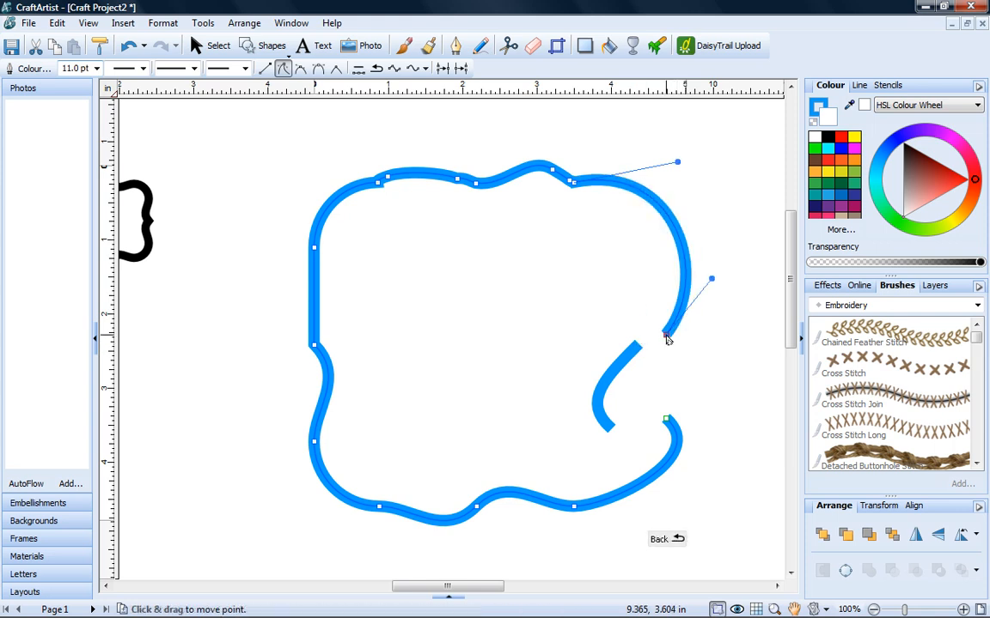